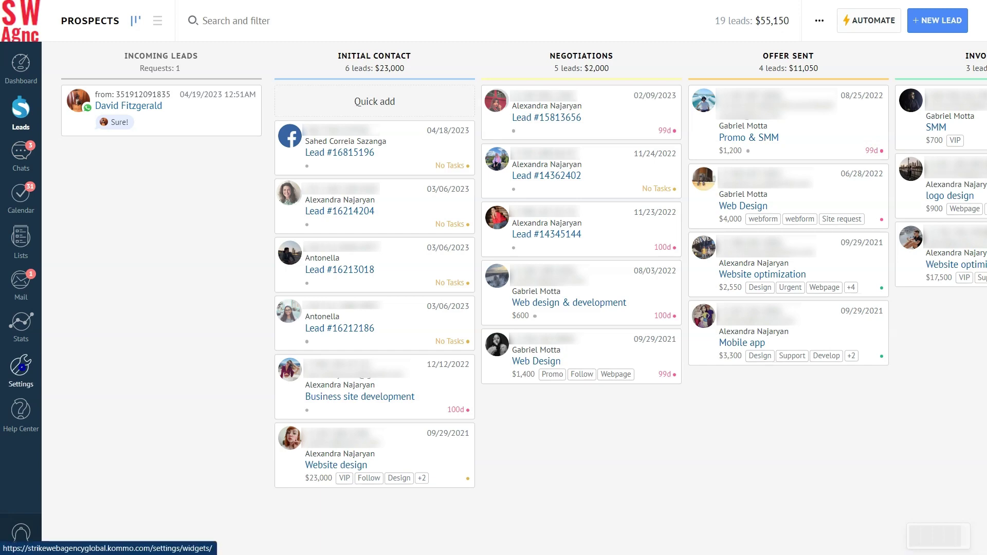
# Create a new salesbot under Communication tools from the 'Measure how satisfied your clients…' emoji template.
pyautogui.click(21, 370)
pyautogui.click(105, 202)
pyautogui.scroll(-3, 594, 278)
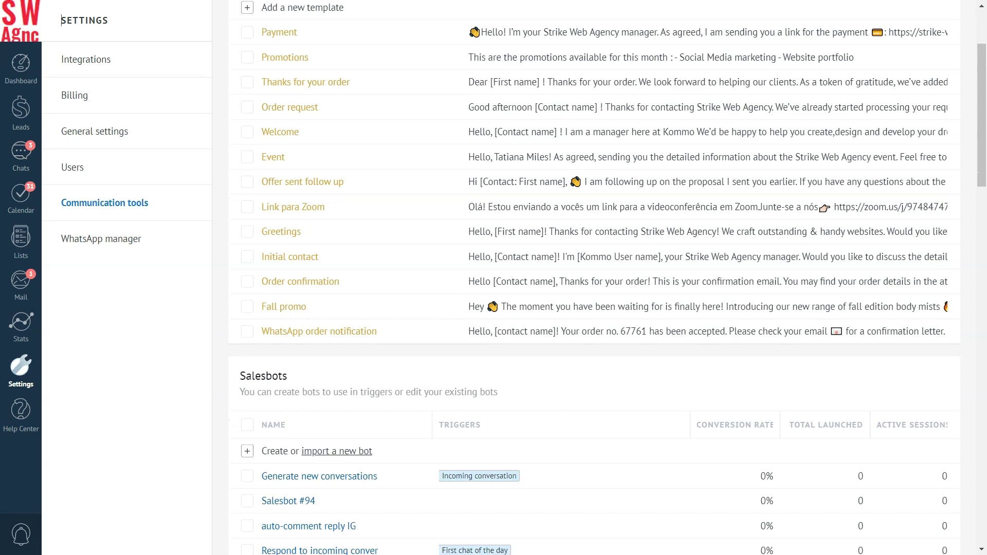
pyautogui.click(273, 452)
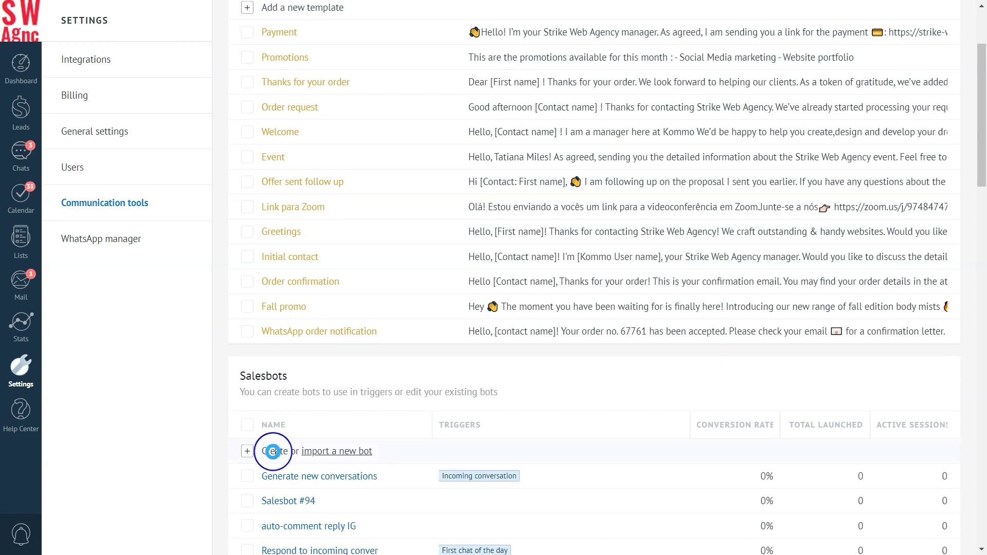
pyautogui.scroll(-2, 514, 288)
pyautogui.scroll(-5, 514, 298)
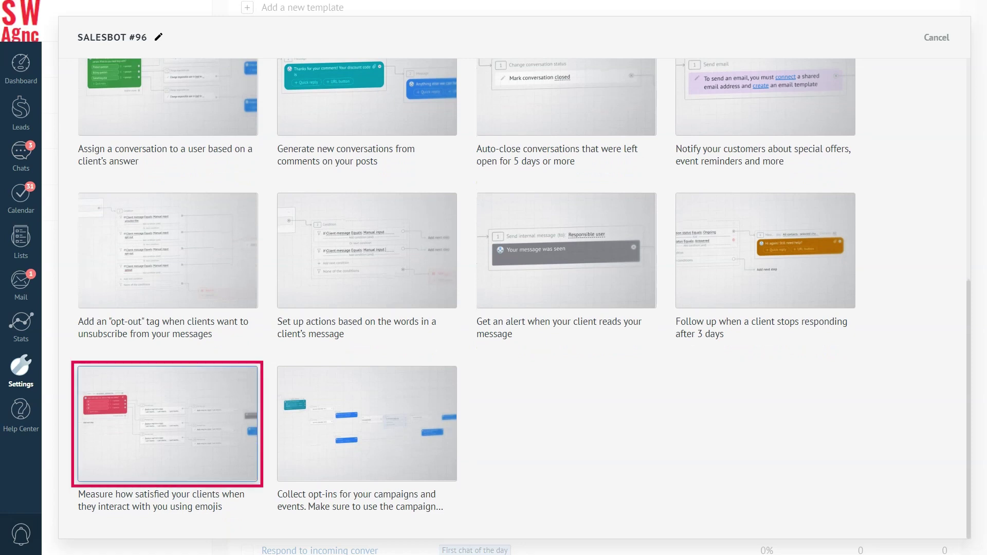
pyautogui.click(166, 446)
# Retitle the bot 'MEASURE CUSTOMER SATISFACTION IN INSTAGRAM'.
pyautogui.click(520, 37)
pyautogui.press('BackSpace')
pyautogui.press('BackSpace')
pyautogui.press('BackSpace')
pyautogui.press('BackSpace')
pyautogui.press('BackSpace')
pyautogui.press('BackSpace')
pyautogui.press('BackSpace')
pyautogui.press('BackSpace')
pyautogui.press('BackSpace')
pyautogui.press('BackSpace')
pyautogui.press('BackSpace')
pyautogui.press('BackSpace')
pyautogui.press('BackSpace')
pyautogui.press('BackSpace')
pyautogui.press('BackSpace')
pyautogui.press('BackSpace')
pyautogui.press('BackSpace')
pyautogui.press('BackSpace')
pyautogui.press('BackSpace')
pyautogui.press('BackSpace')
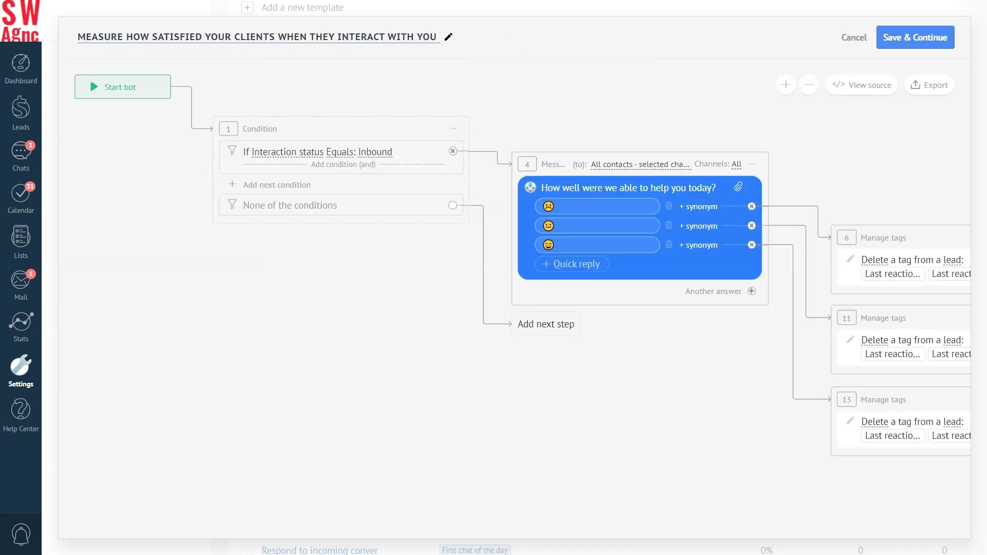
pyautogui.write('MEASURE CUSTO')
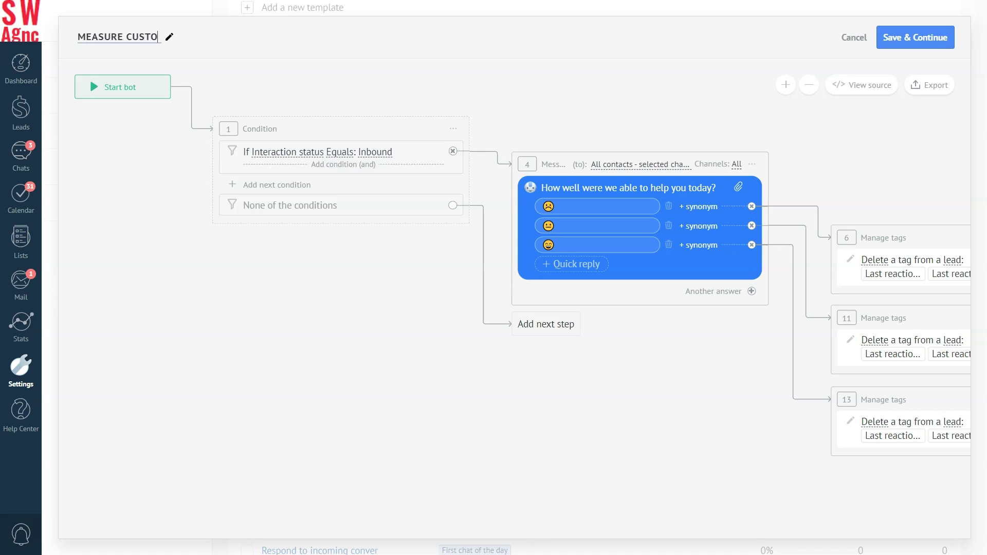
pyautogui.write('MER SATISFACTION IN INSTAGRAM')
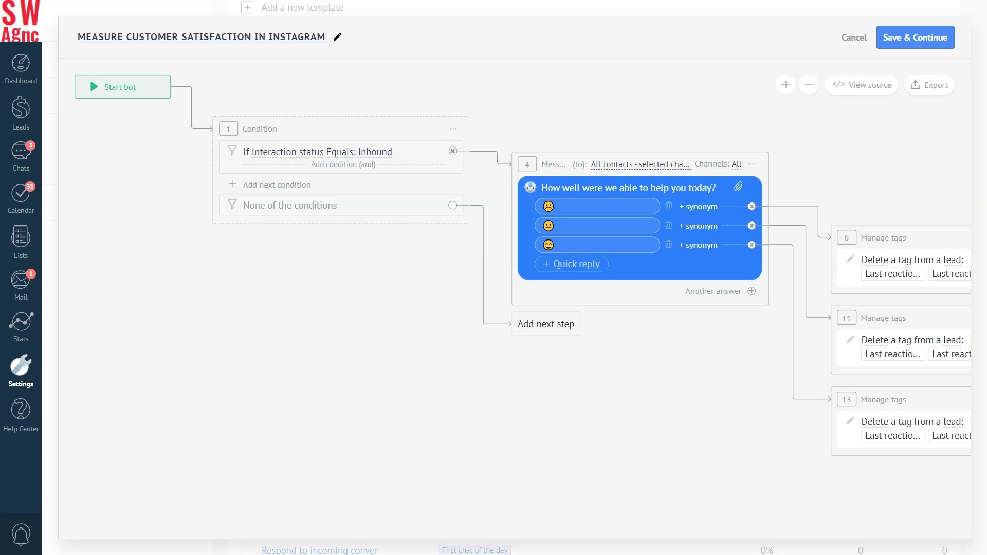
# Limit the emoji rating question's channels to Instagram only.
pyautogui.click(736, 164)
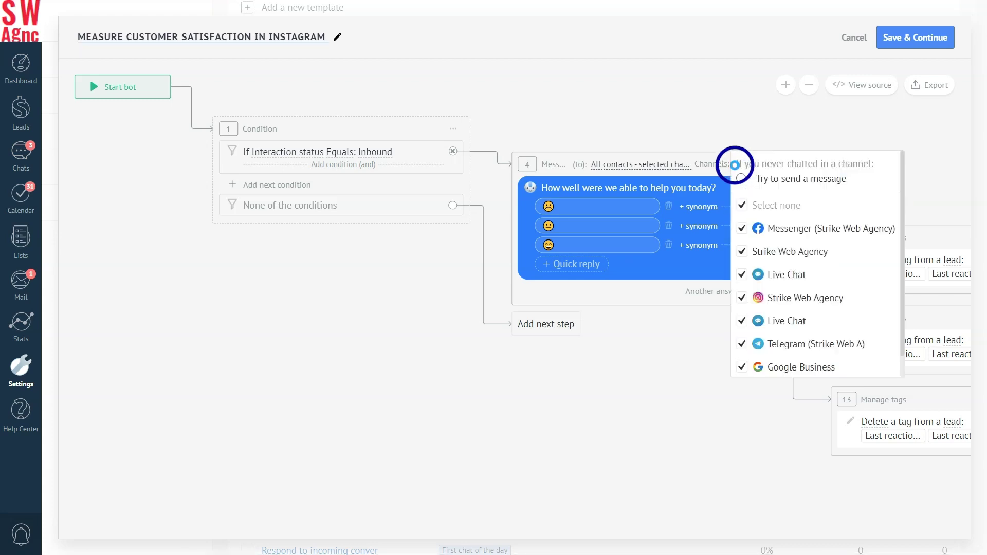
pyautogui.click(742, 205)
pyautogui.click(742, 297)
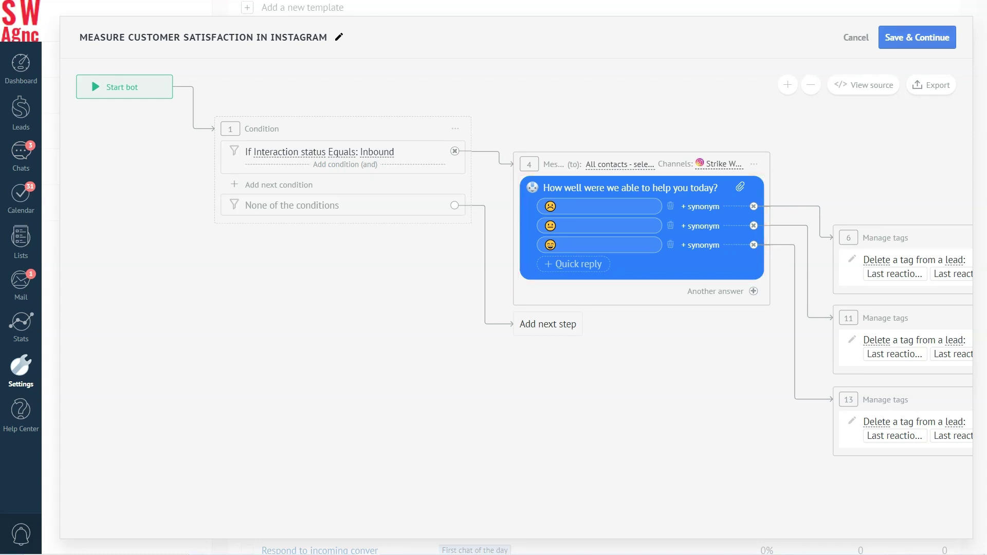
# Save the bot with the execution condition 'After 1m. after a conversation is closed'.
pyautogui.click(944, 37)
pyautogui.scroll(-6, 512, 340)
pyautogui.scroll(-2, 499, 412)
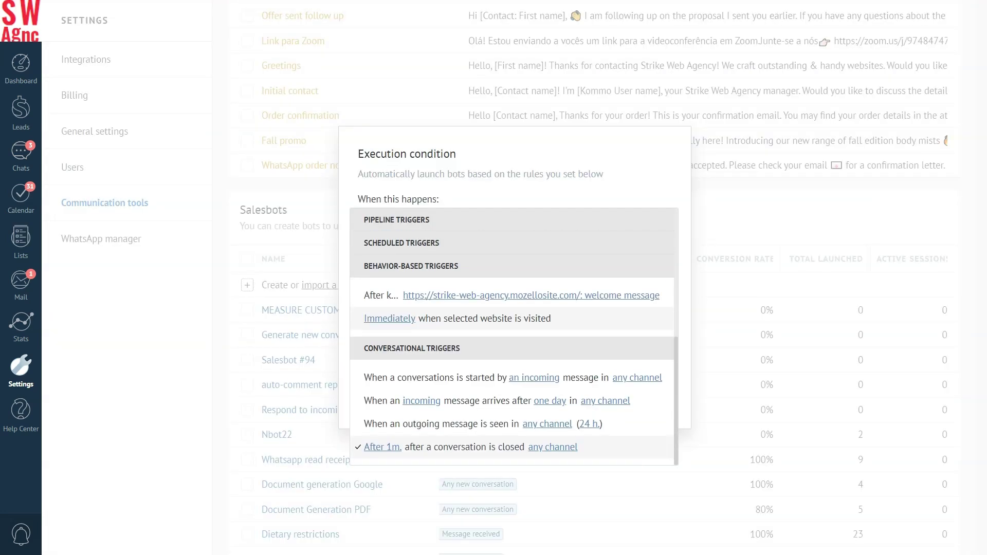
pyautogui.click(611, 445)
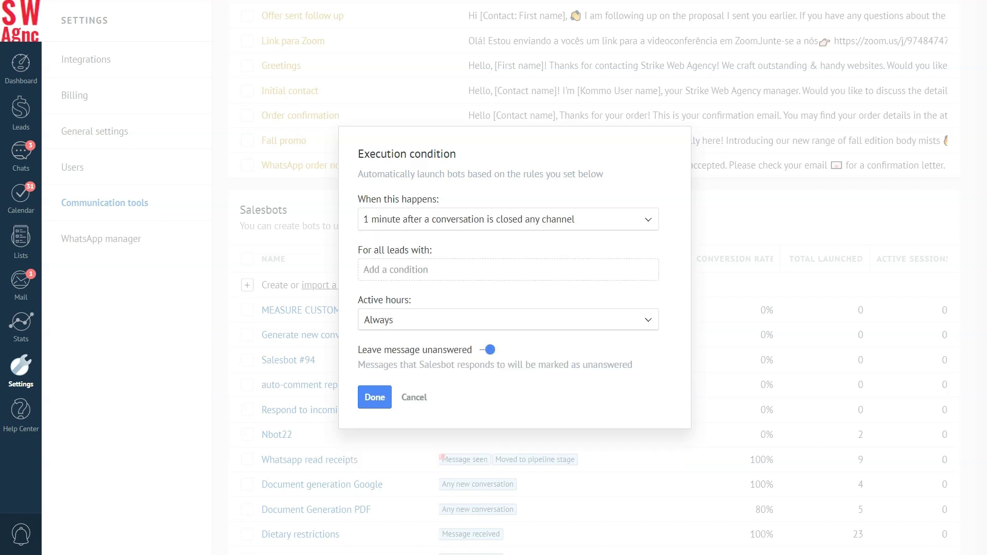
pyautogui.click(376, 397)
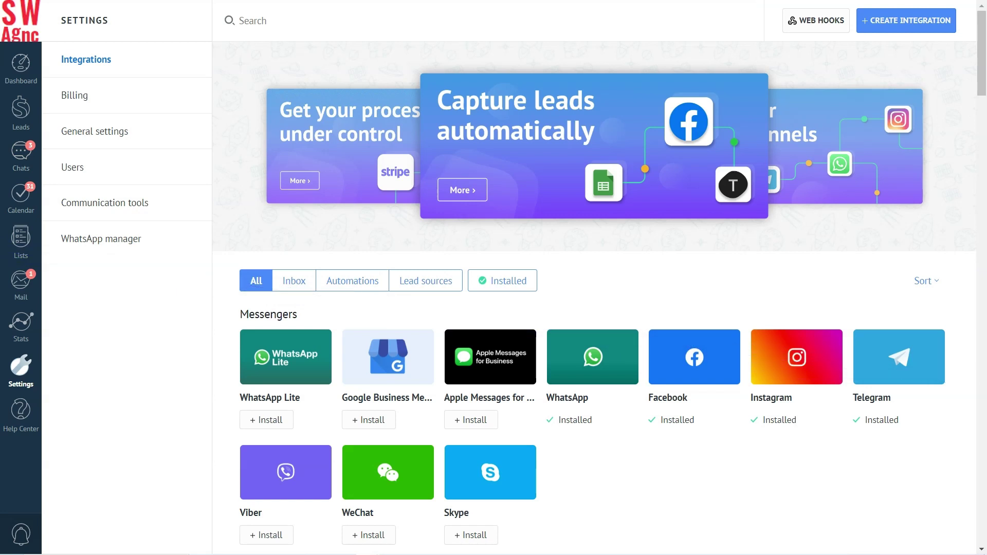
# Turn on the Net Promoter Score toggle in Communication tools settings.
pyautogui.click(160, 202)
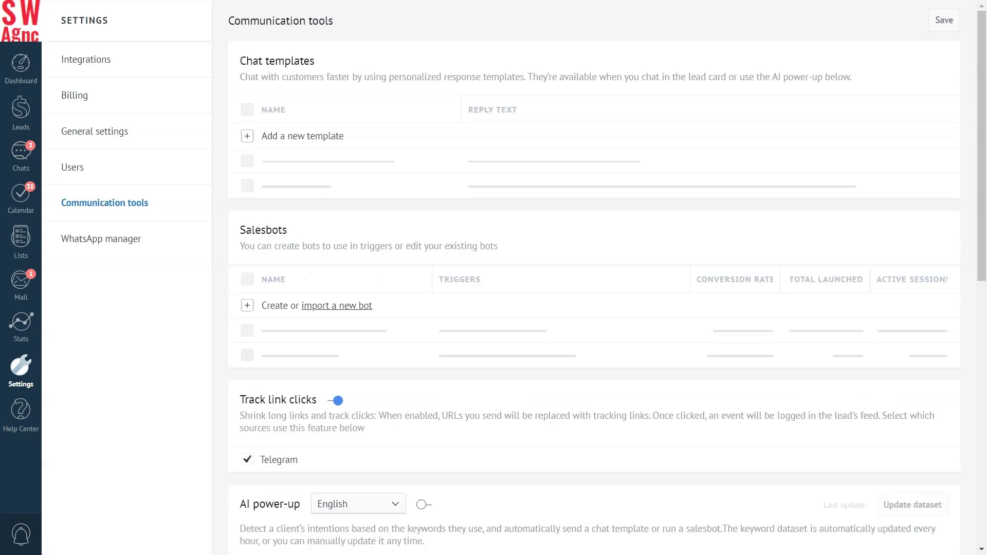
pyautogui.scroll(-10, 591, 309)
pyautogui.scroll(-15, 592, 309)
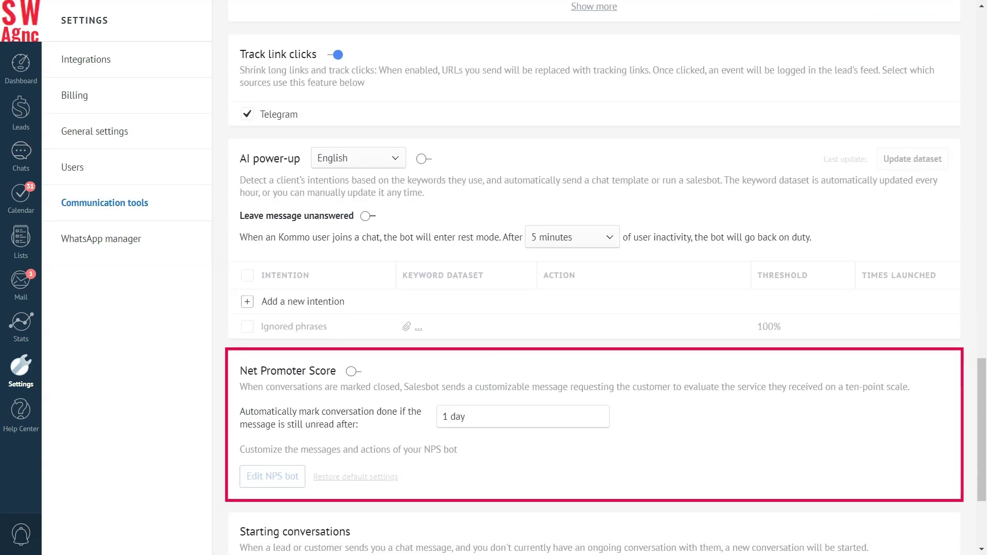
pyautogui.click(353, 371)
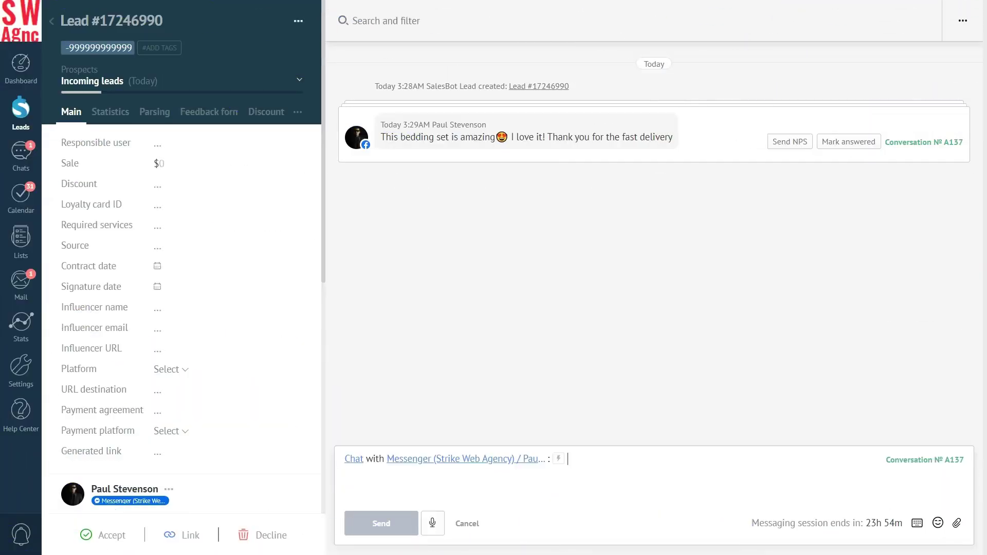
# Send the pasted thank-you reply in the lead chat, then send the 1-to-10 NPS request.
pyautogui.write('You are very welcome! Thank you for shopping with us😊')
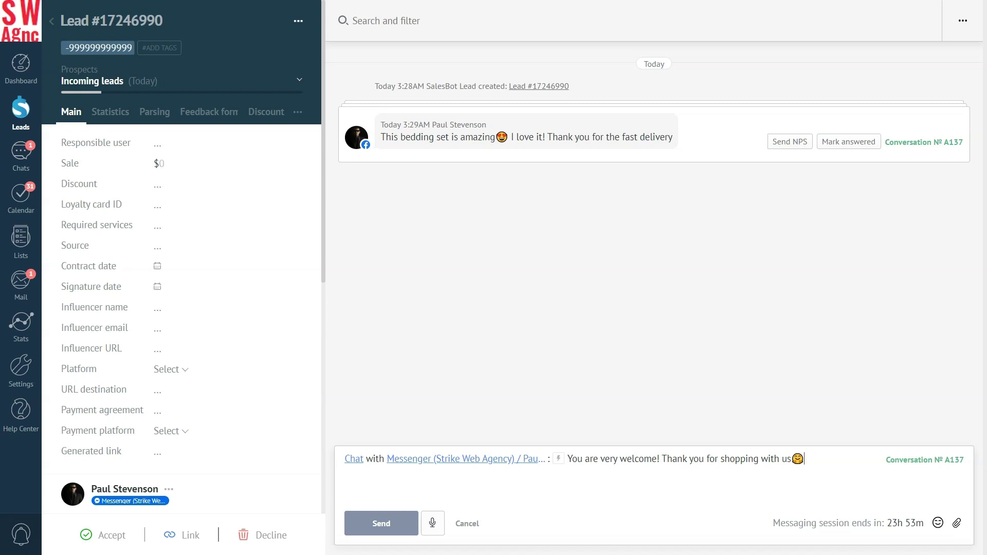
pyautogui.press('Return')
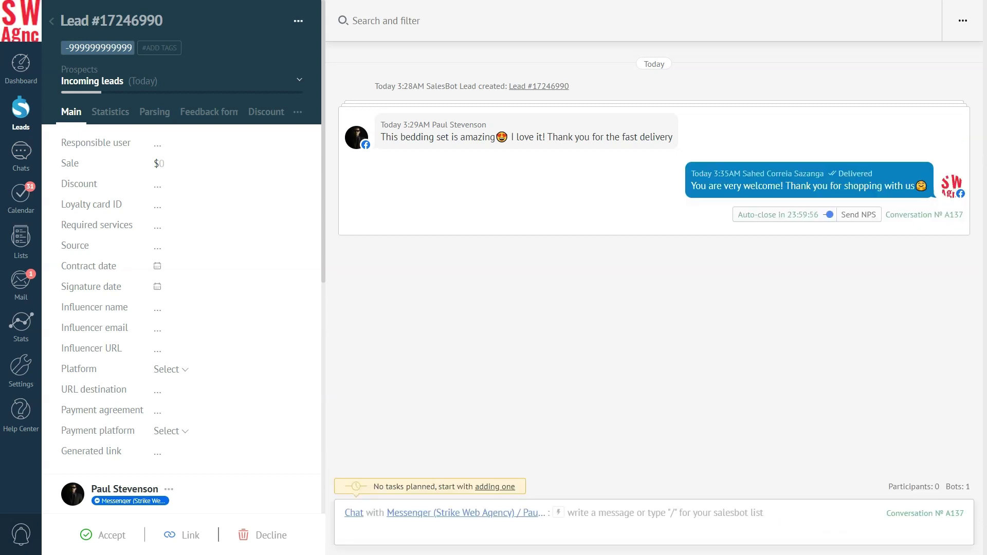
pyautogui.click(857, 215)
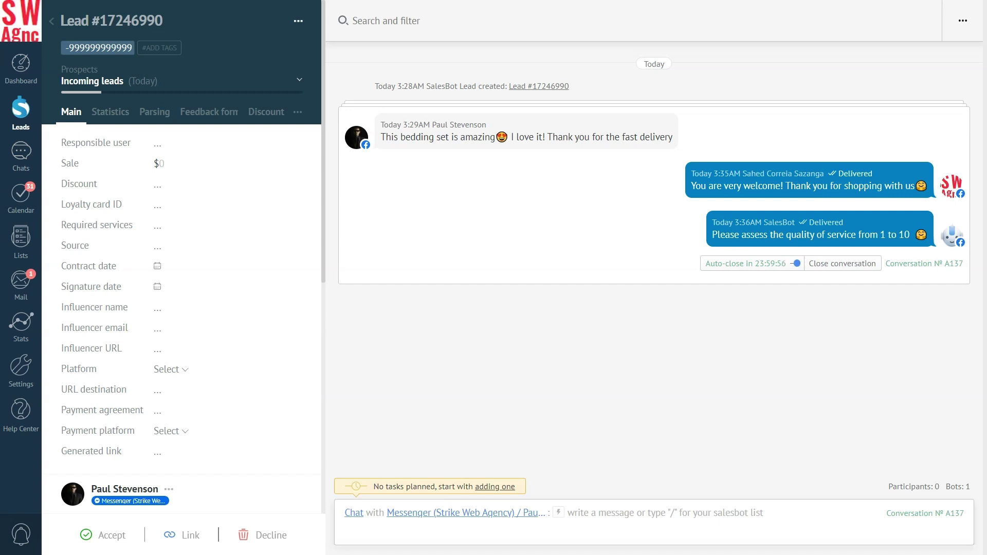